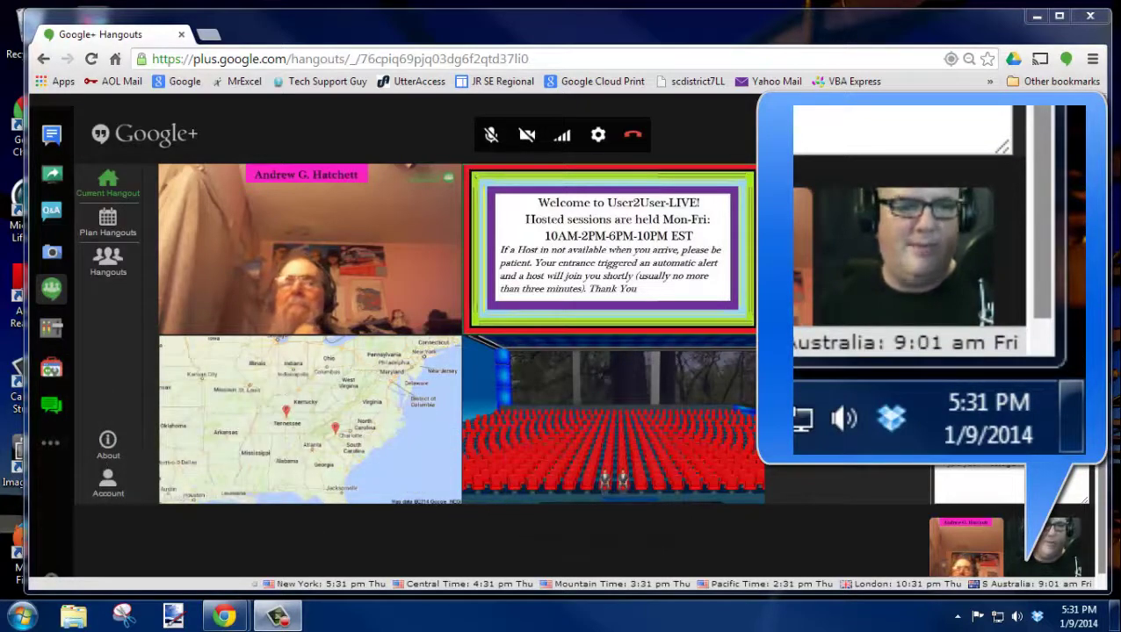
# Toggle the microphone with Ctrl+D so it is muted in the two-person hangout
pyautogui.hotkey('ctrl', 'd')
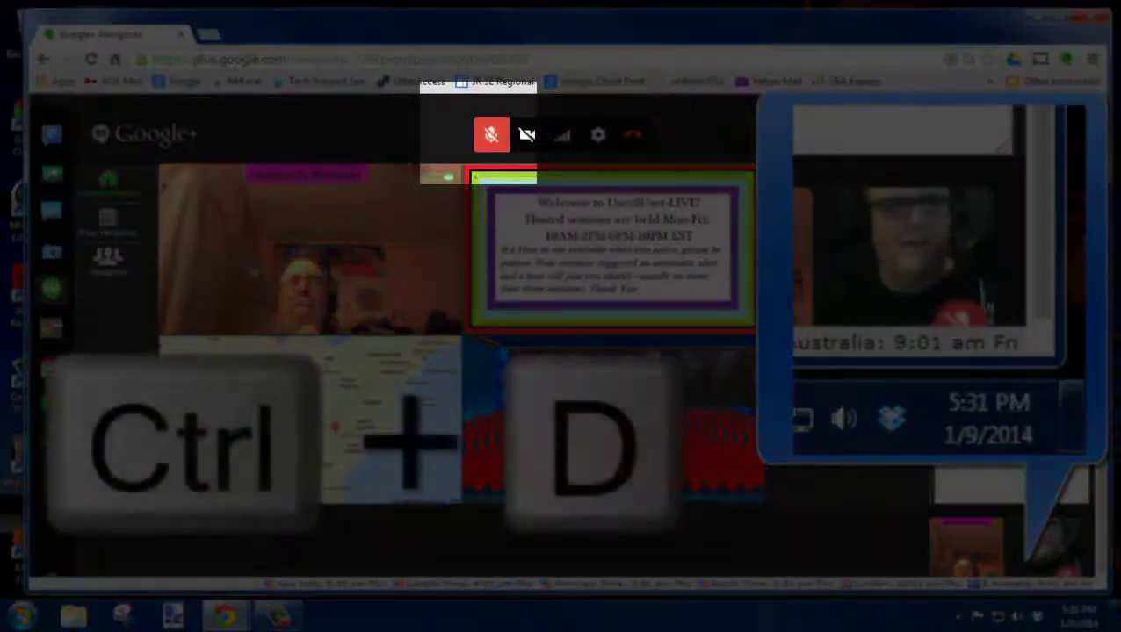